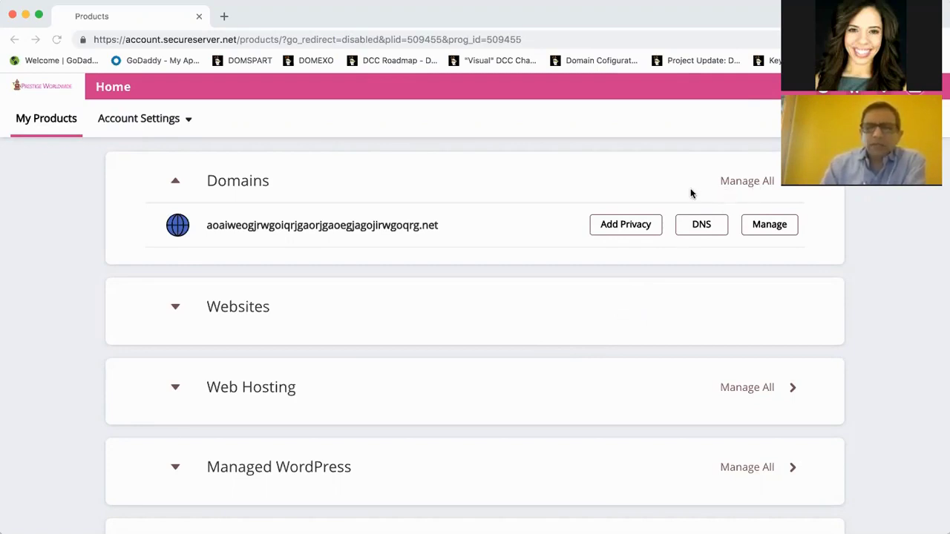
Open the management list for all domains from the Domains section of the products page
{"action": "scroll", "coordinate": [685, 194], "scroll_direction": "down", "scroll_amount": 1}
{"action": "scroll", "coordinate": [685, 195], "scroll_direction": "up", "scroll_amount": 1}
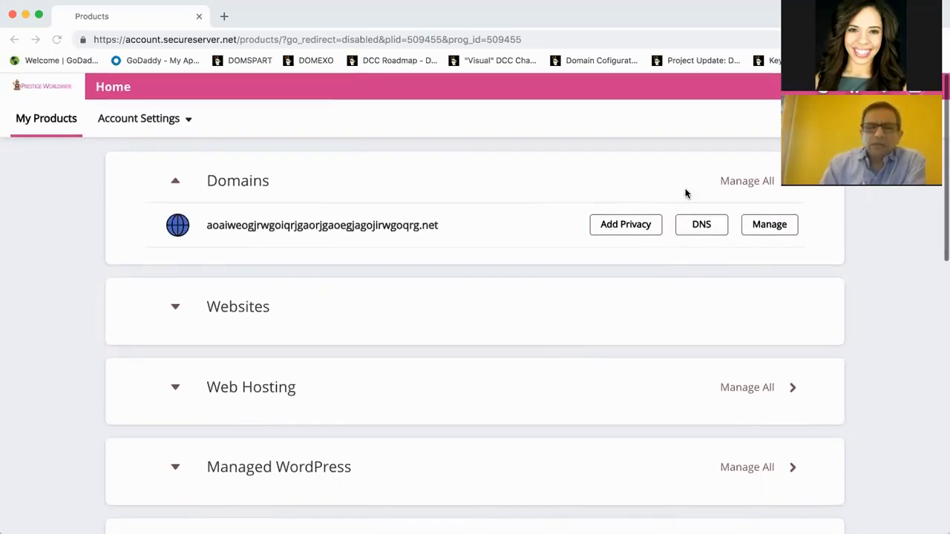
{"action": "left_click", "coordinate": [746, 183]}
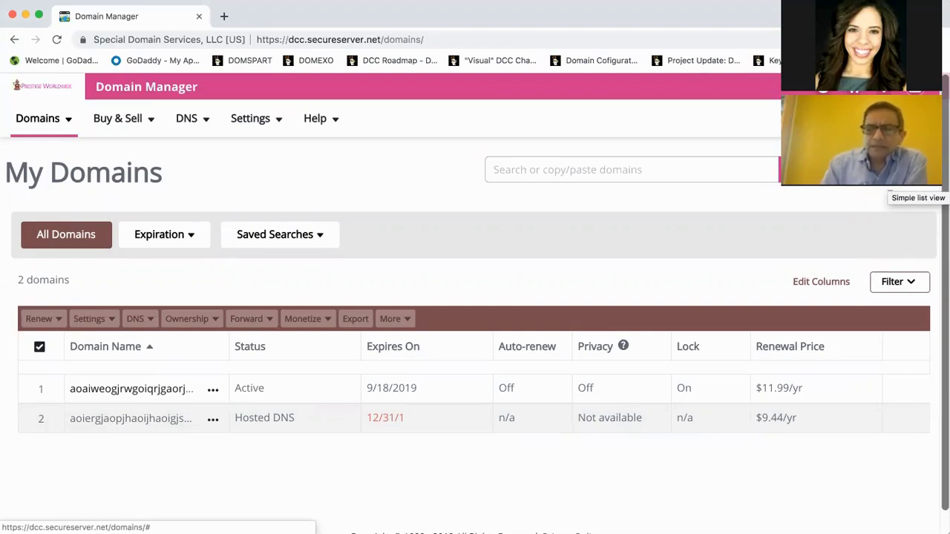
Look at the simple list view of the domains and return to the enhanced domains list
{"action": "left_click", "coordinate": [917, 169]}
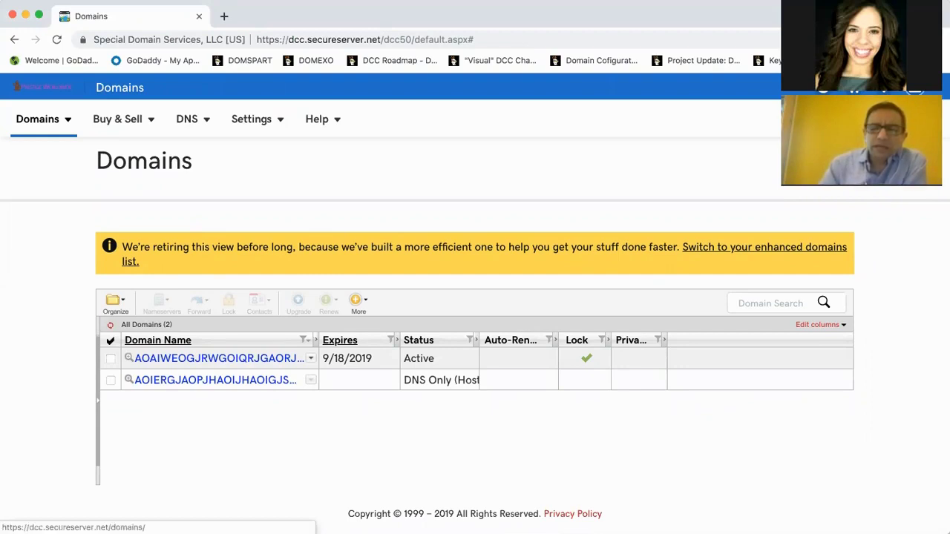
{"action": "left_click", "coordinate": [765, 248]}
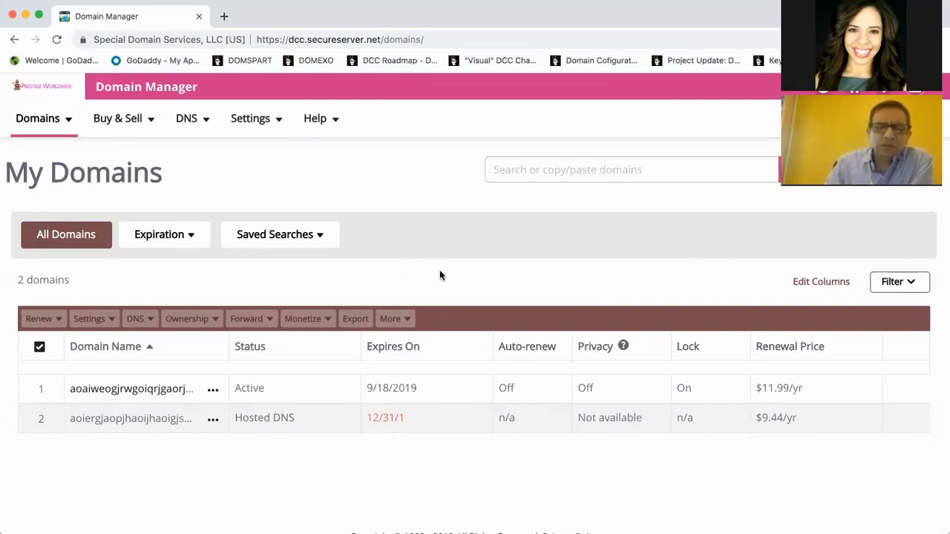
Select both domains in the list and look through the available expiration filter options
{"action": "left_click", "coordinate": [42, 390]}
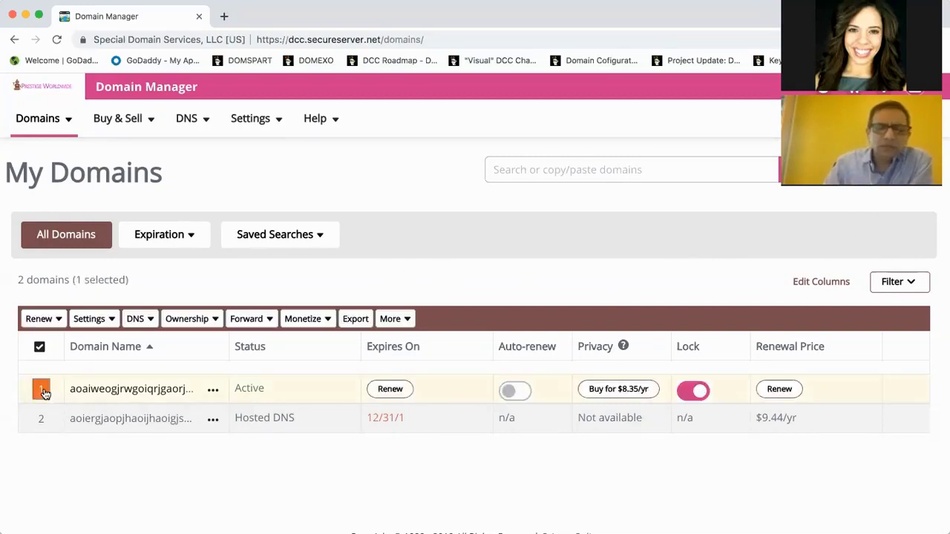
{"action": "left_click", "coordinate": [40, 419]}
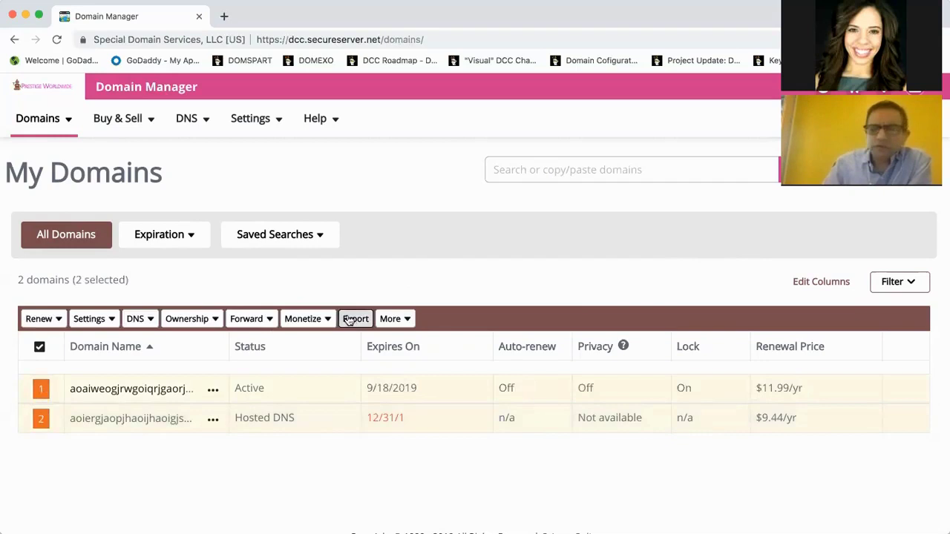
{"action": "left_click", "coordinate": [170, 235]}
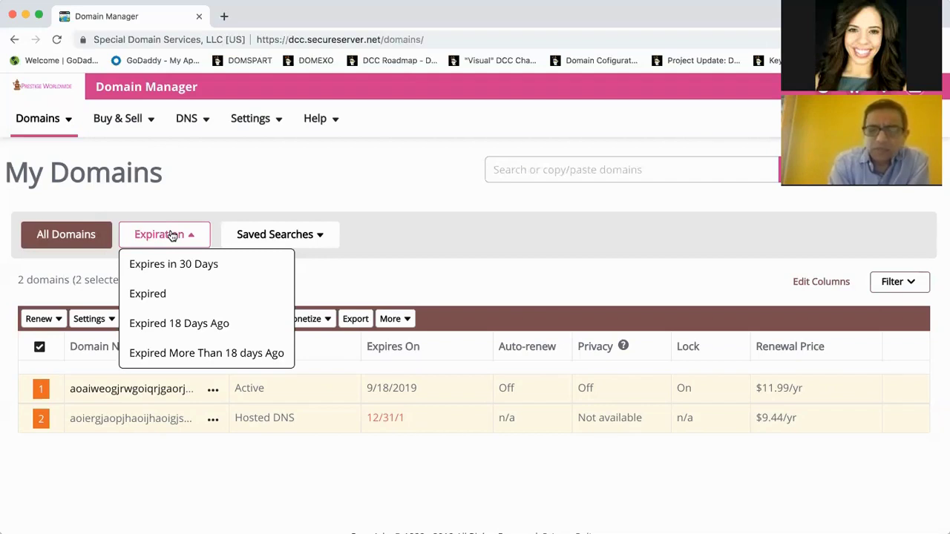
{"action": "left_click", "coordinate": [337, 266]}
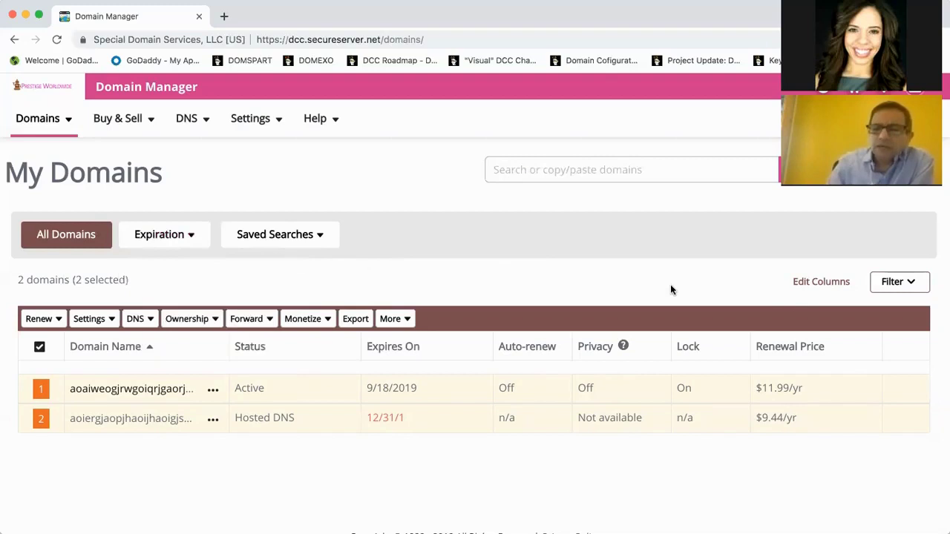
Add the Create Date and Nameservers columns to the domain list and look across the table
{"action": "left_click", "coordinate": [821, 282]}
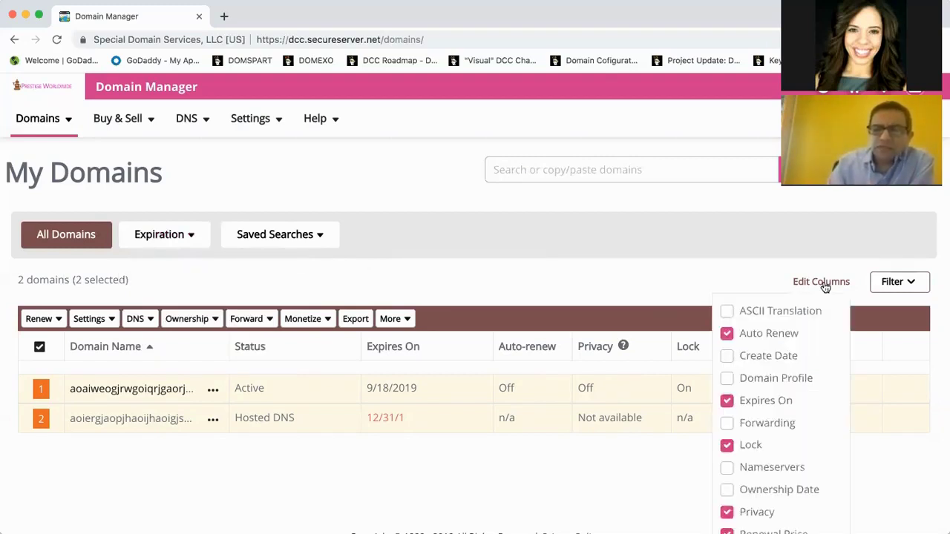
{"action": "scroll", "coordinate": [824, 287], "scroll_direction": "down", "scroll_amount": 2}
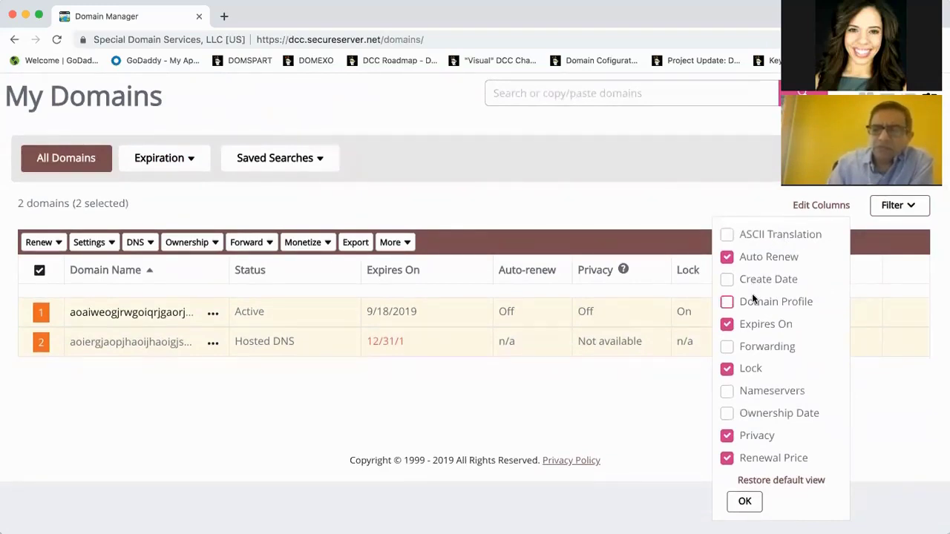
{"action": "left_click", "coordinate": [729, 281]}
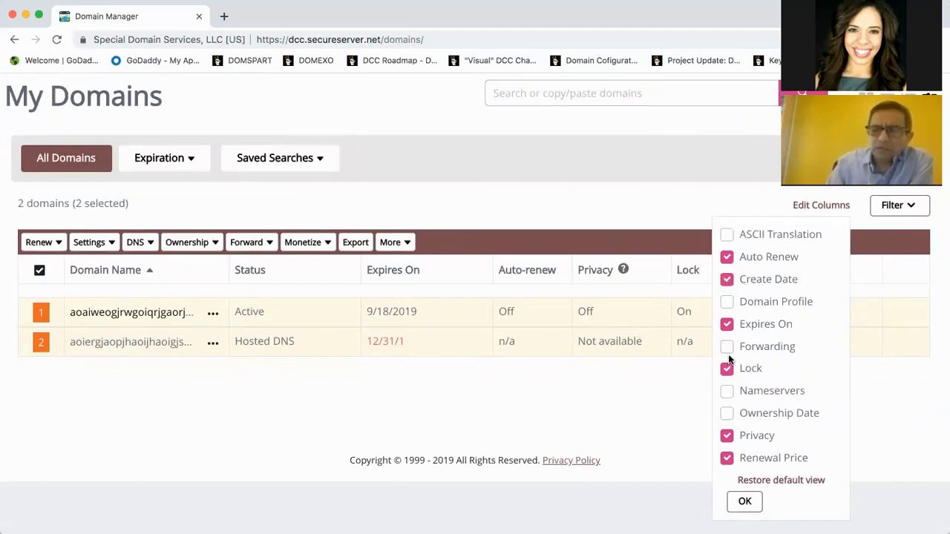
{"action": "left_click", "coordinate": [728, 392]}
{"action": "left_click", "coordinate": [745, 502]}
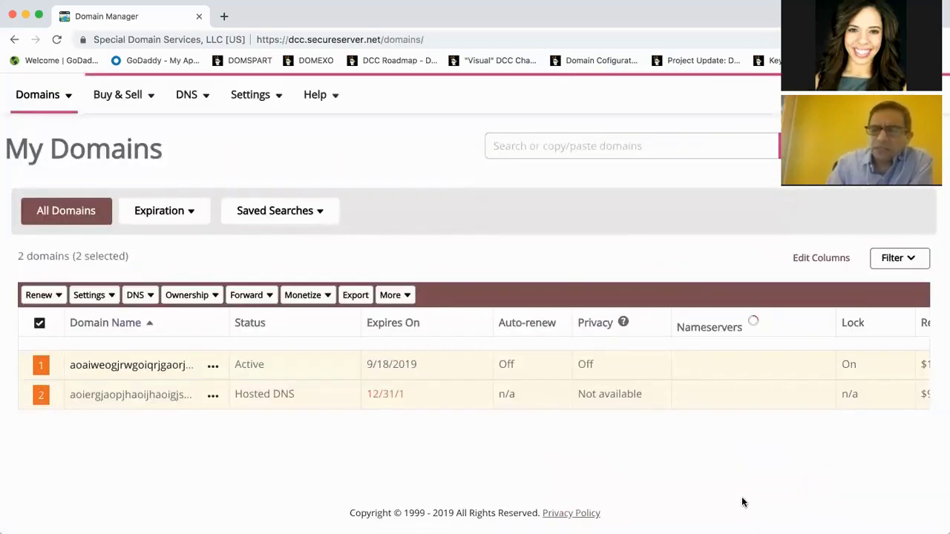
{"action": "scroll", "coordinate": [635, 388], "scroll_direction": "right", "scroll_amount": 5}
{"action": "scroll", "coordinate": [636, 388], "scroll_direction": "right", "scroll_amount": 3}
{"action": "scroll", "coordinate": [635, 385], "scroll_direction": "left", "scroll_amount": 8}
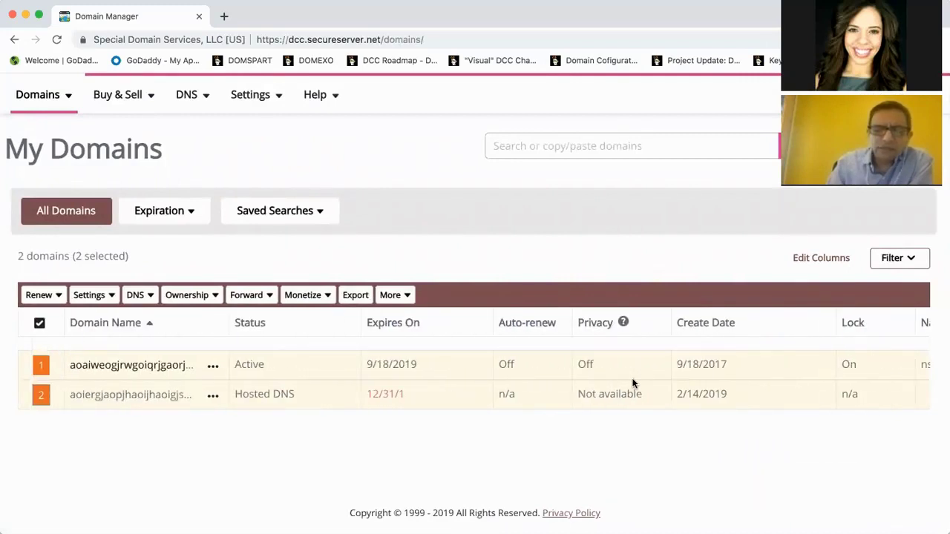
{"action": "scroll", "coordinate": [565, 378], "scroll_direction": "right", "scroll_amount": 2}
{"action": "mouse_move", "coordinate": [520, 366]}
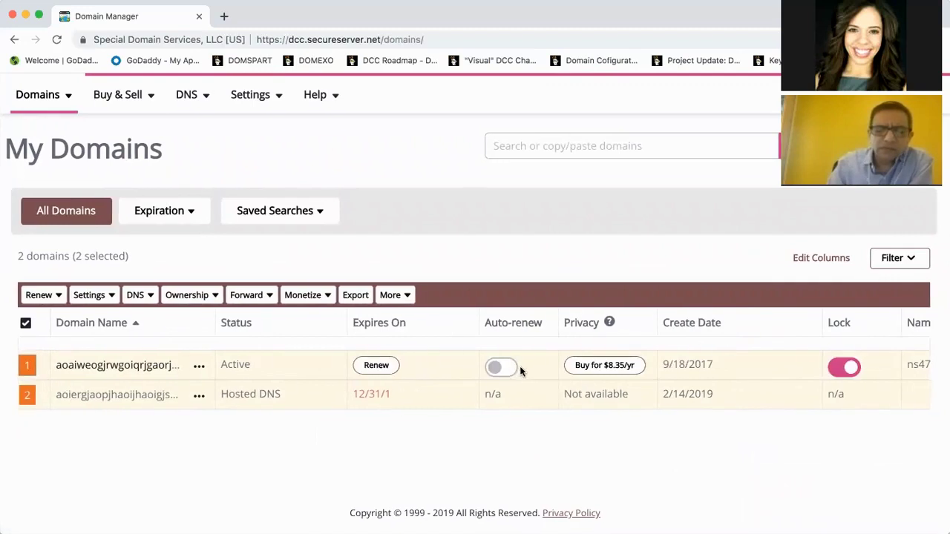
Sort the domain list by descending domain name, by expiration date, and back to ascending domain name
{"action": "left_click", "coordinate": [112, 325]}
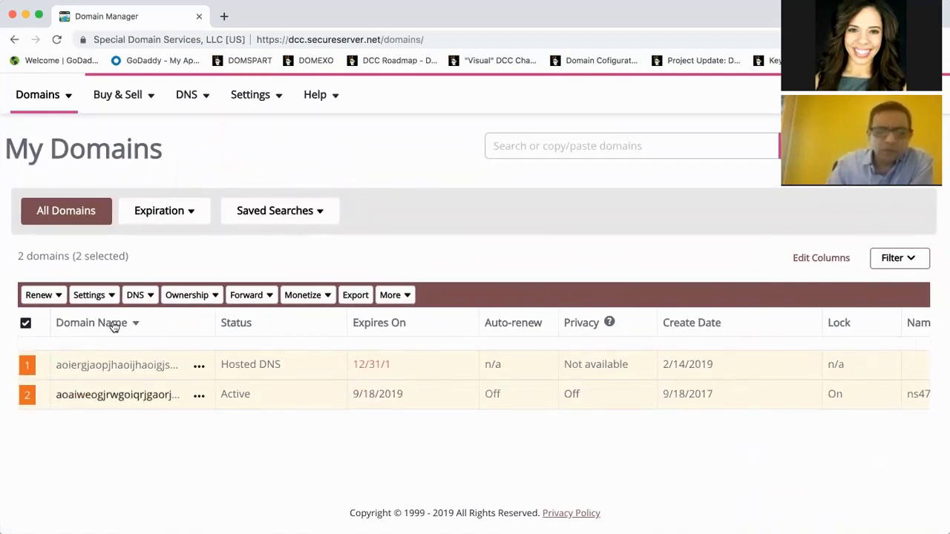
{"action": "left_click", "coordinate": [361, 328]}
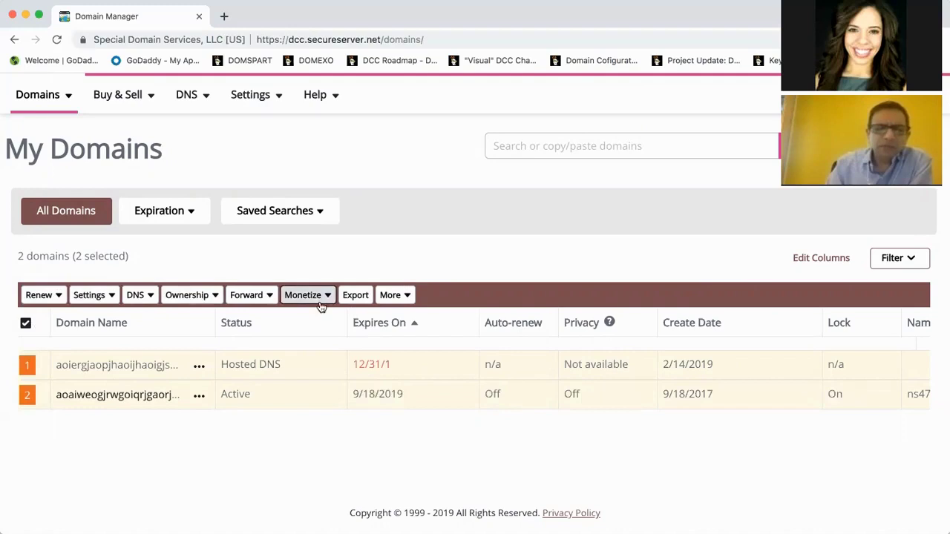
{"action": "left_click", "coordinate": [41, 296]}
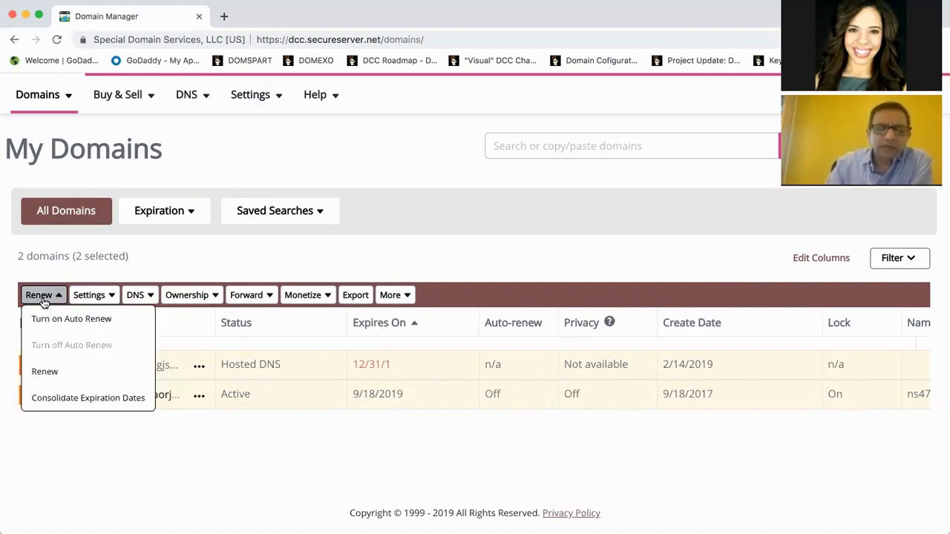
{"action": "left_click", "coordinate": [192, 323]}
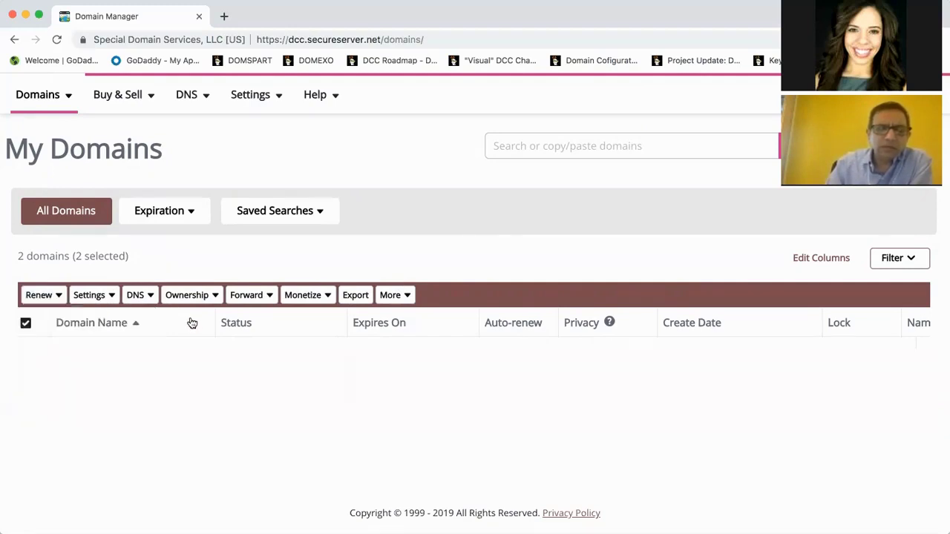
{"action": "left_click", "coordinate": [26, 324]}
{"action": "left_click", "coordinate": [42, 357]}
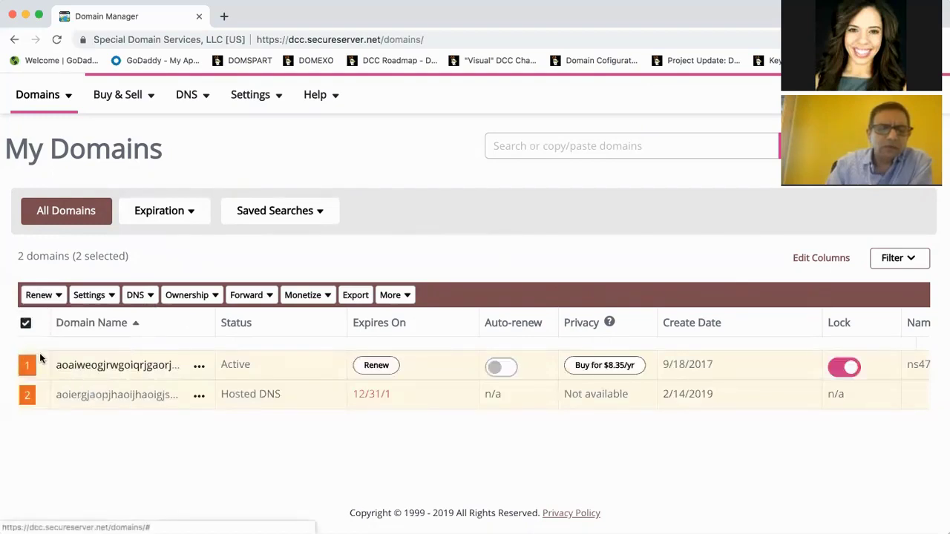
Review the bulk Renew, Settings and DNS actions offered for the selected domains
{"action": "left_click", "coordinate": [44, 296]}
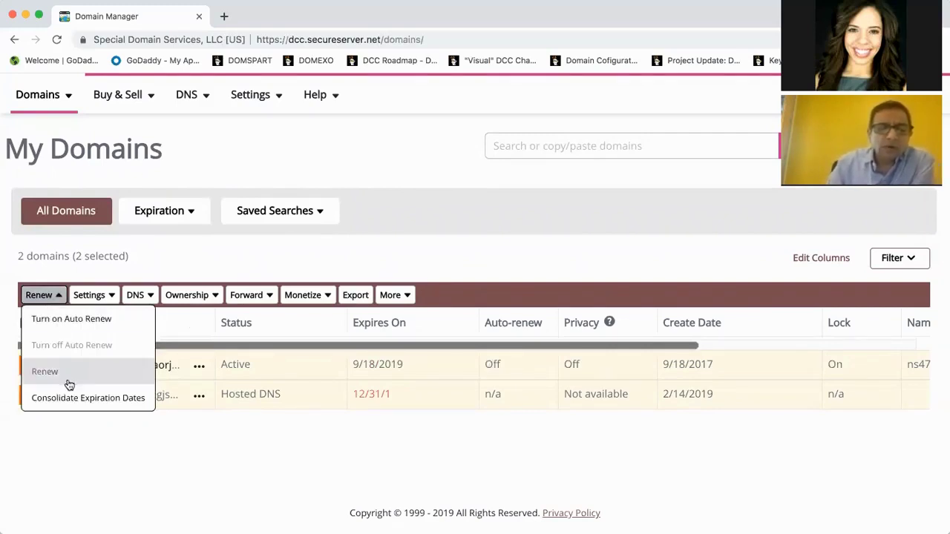
{"action": "left_click", "coordinate": [93, 295]}
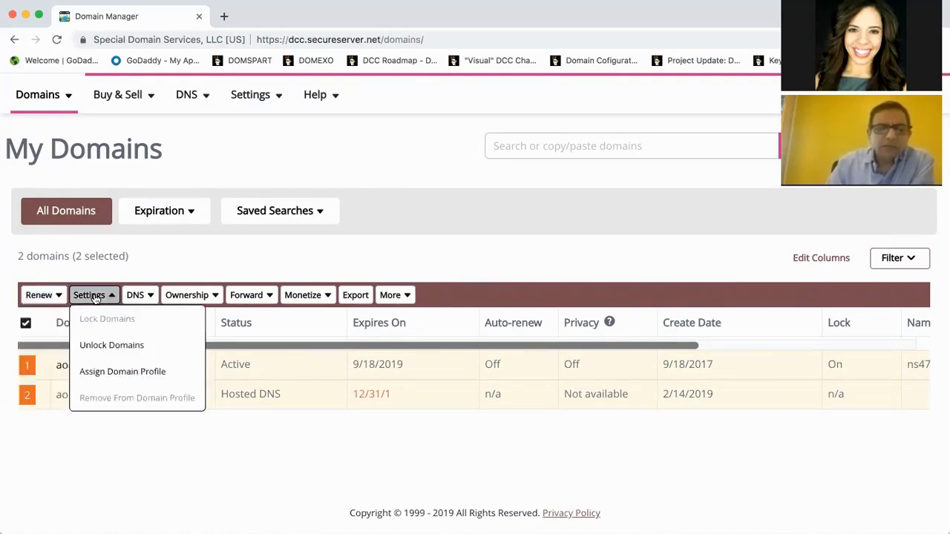
{"action": "left_click", "coordinate": [135, 297]}
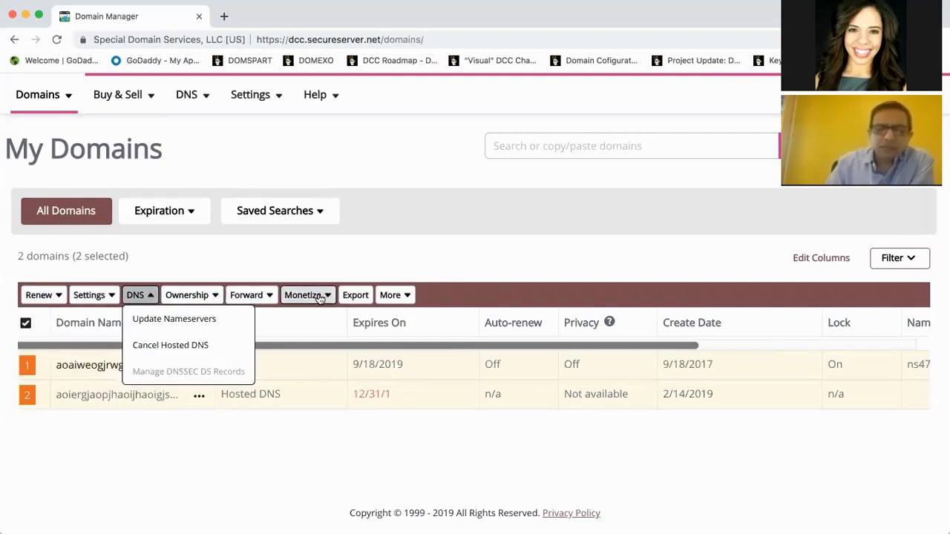
Review the Registration and Security add-on products for the selected domains and close the upgrade offer
{"action": "left_click", "coordinate": [388, 296]}
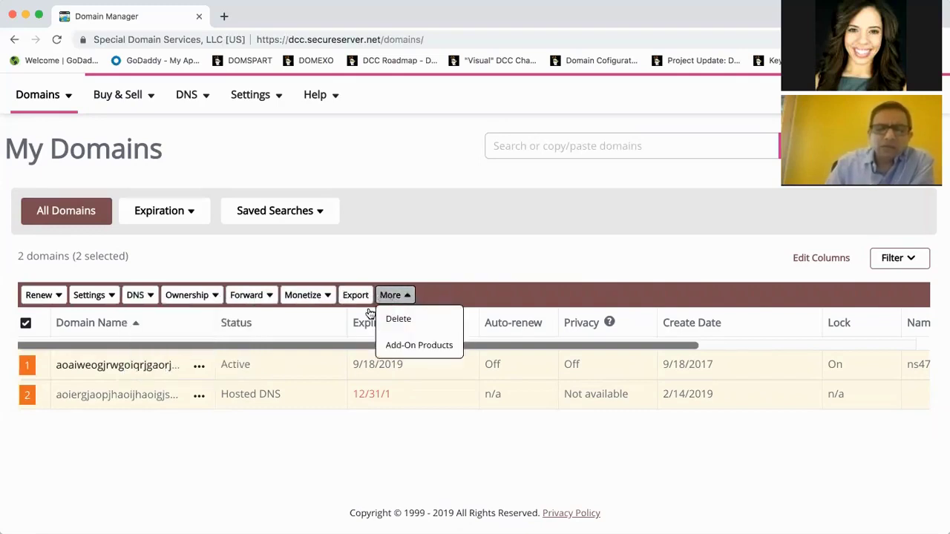
{"action": "left_click", "coordinate": [395, 343]}
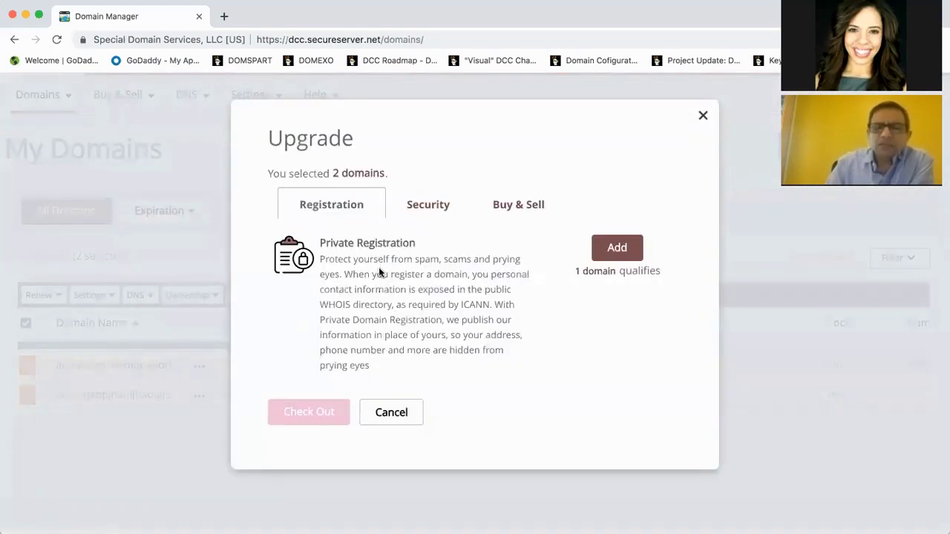
{"action": "left_click", "coordinate": [444, 207]}
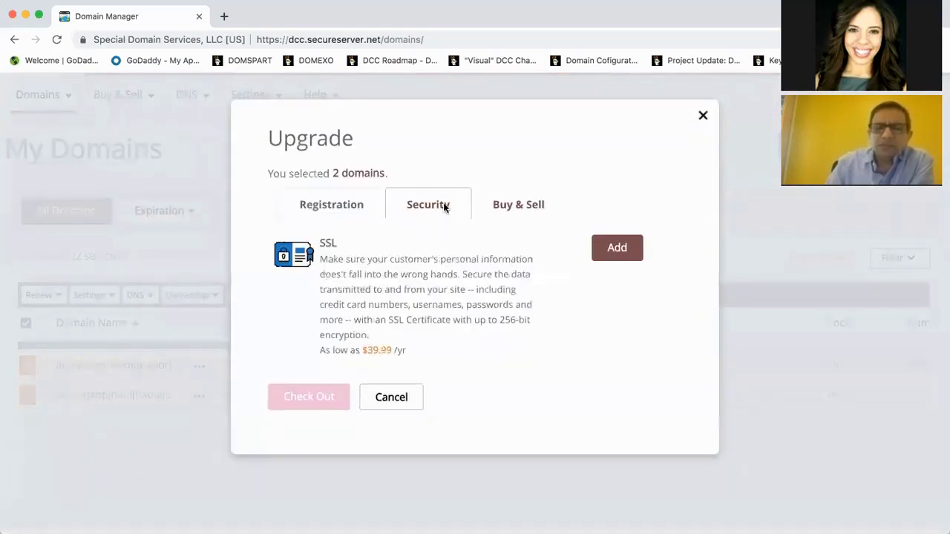
{"action": "left_click", "coordinate": [703, 118]}
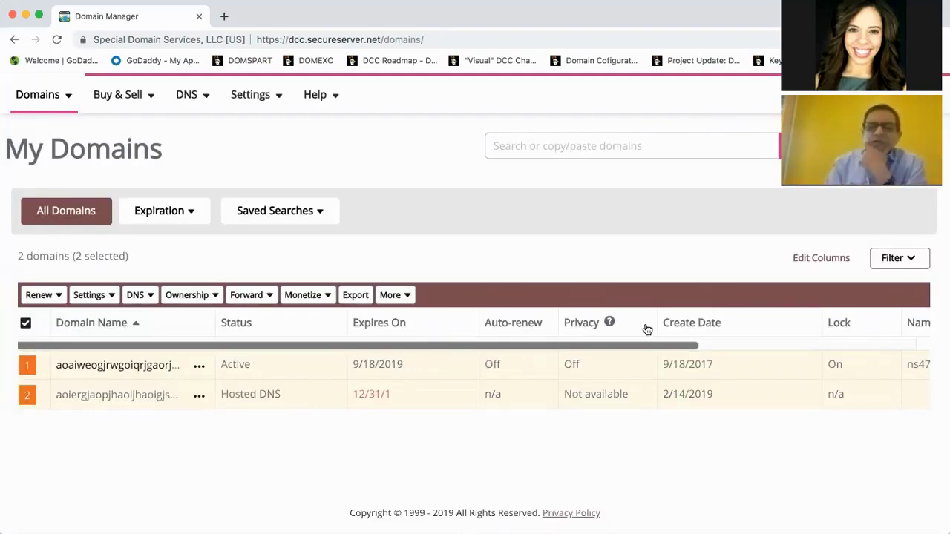
Show the domain list filters and set the domain extension to COM
{"action": "left_click", "coordinate": [902, 258]}
{"action": "scroll", "coordinate": [706, 314], "scroll_direction": "down", "scroll_amount": 3}
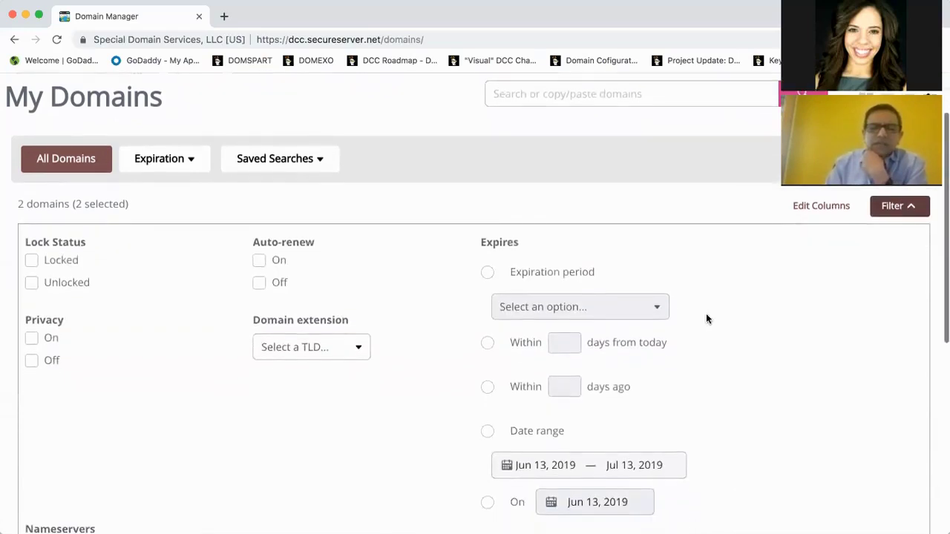
{"action": "scroll", "coordinate": [707, 316], "scroll_direction": "down", "scroll_amount": 2}
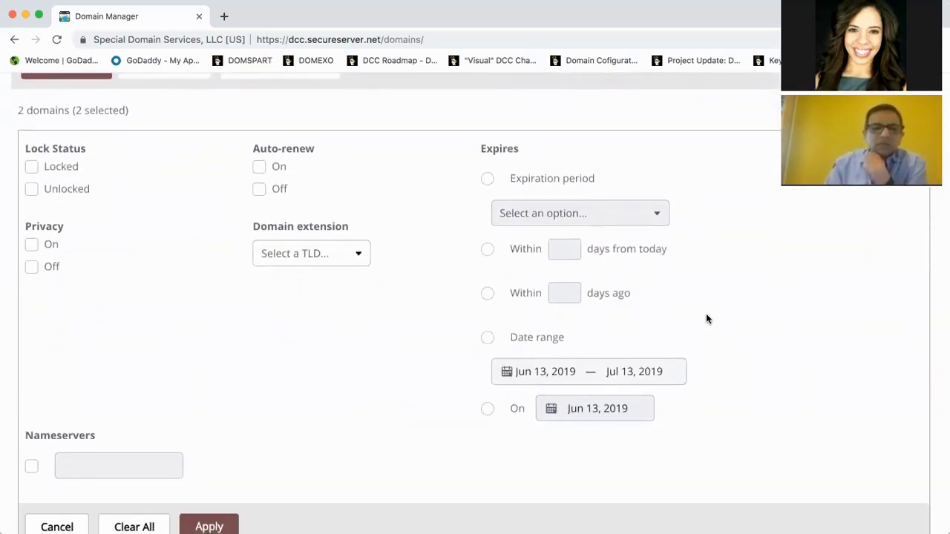
{"action": "scroll", "coordinate": [707, 318], "scroll_direction": "down", "scroll_amount": 1}
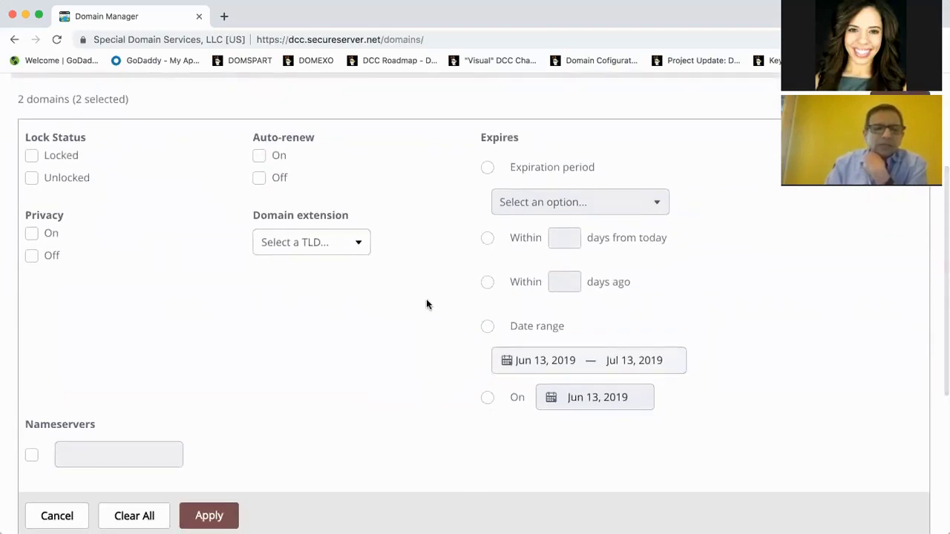
{"action": "left_click", "coordinate": [362, 243]}
{"action": "left_click", "coordinate": [268, 300]}
{"action": "left_click", "coordinate": [406, 302]}
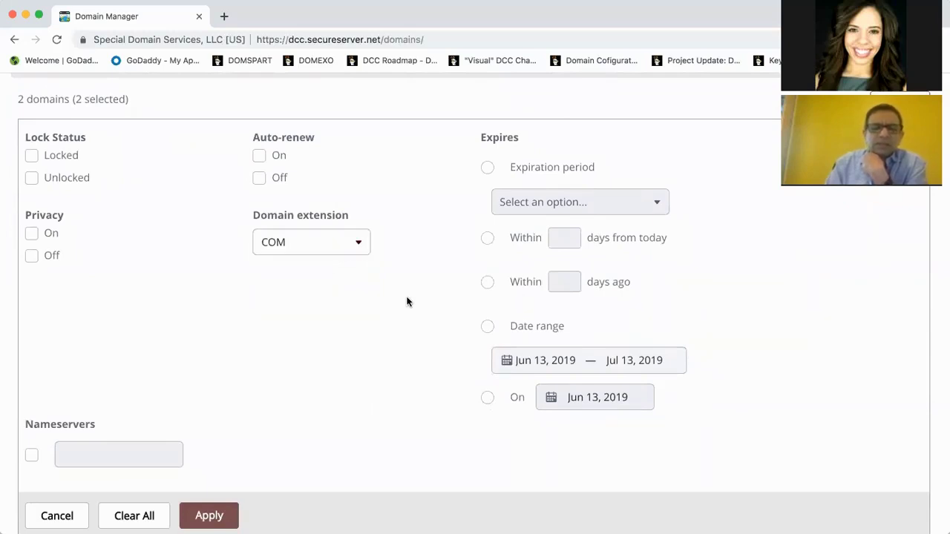
Add the Locked lock status to the domain filter criteria
{"action": "left_click", "coordinate": [487, 238]}
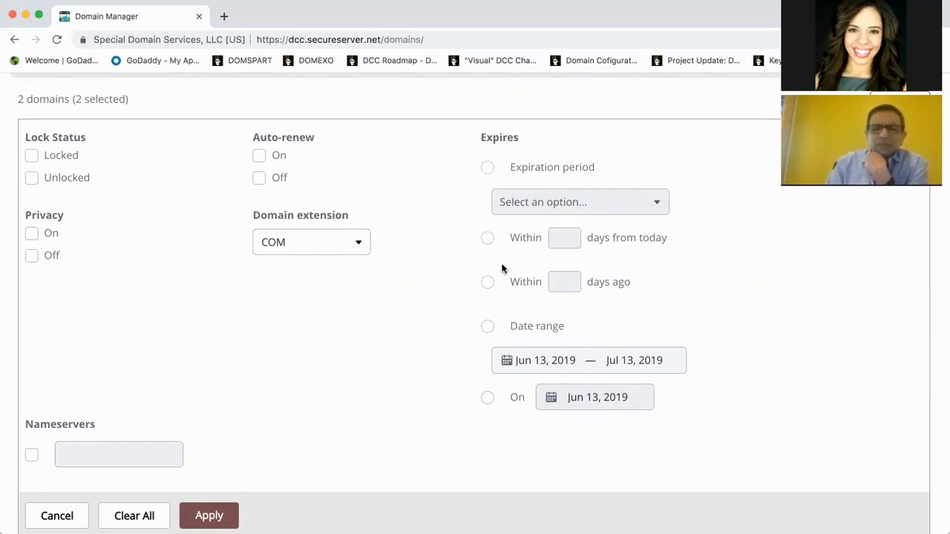
{"action": "scroll", "coordinate": [497, 264], "scroll_direction": "up", "scroll_amount": 1}
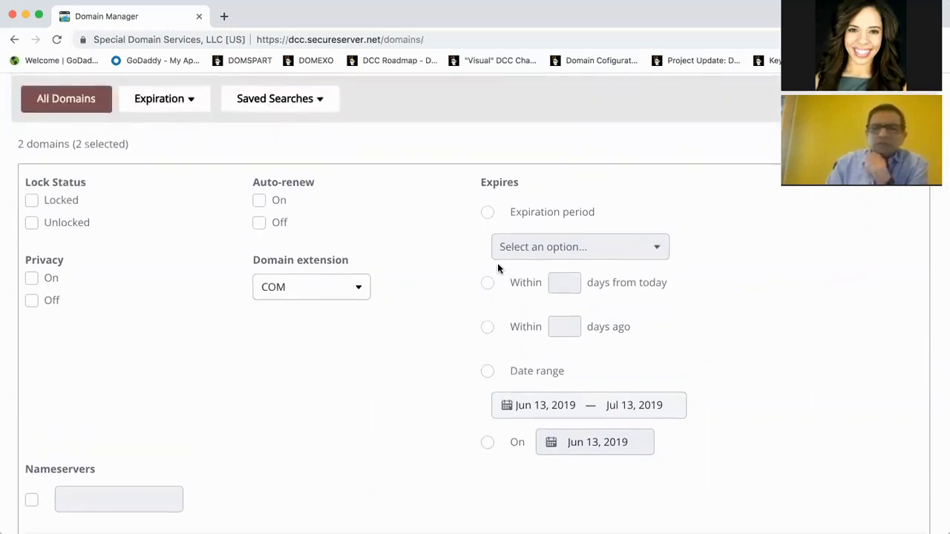
{"action": "scroll", "coordinate": [497, 263], "scroll_direction": "down", "scroll_amount": 1}
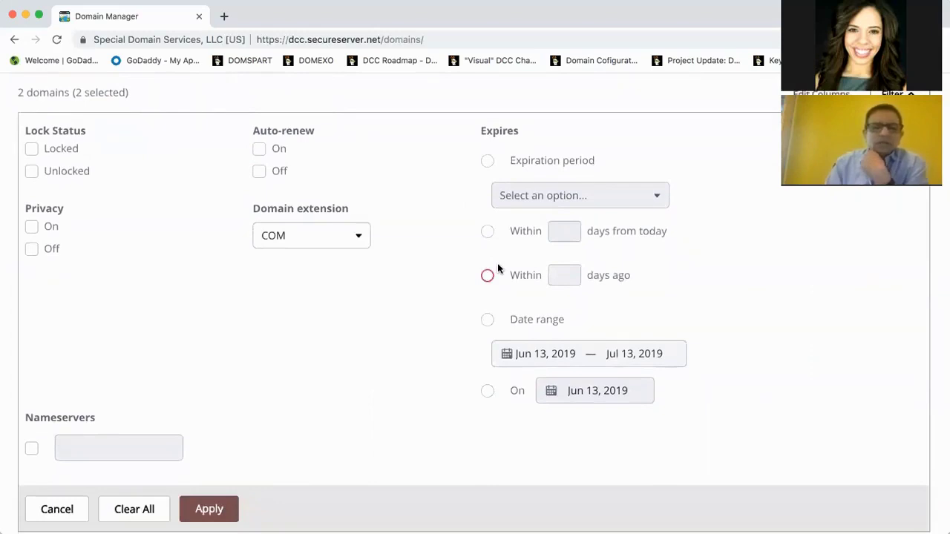
{"action": "left_click", "coordinate": [31, 150]}
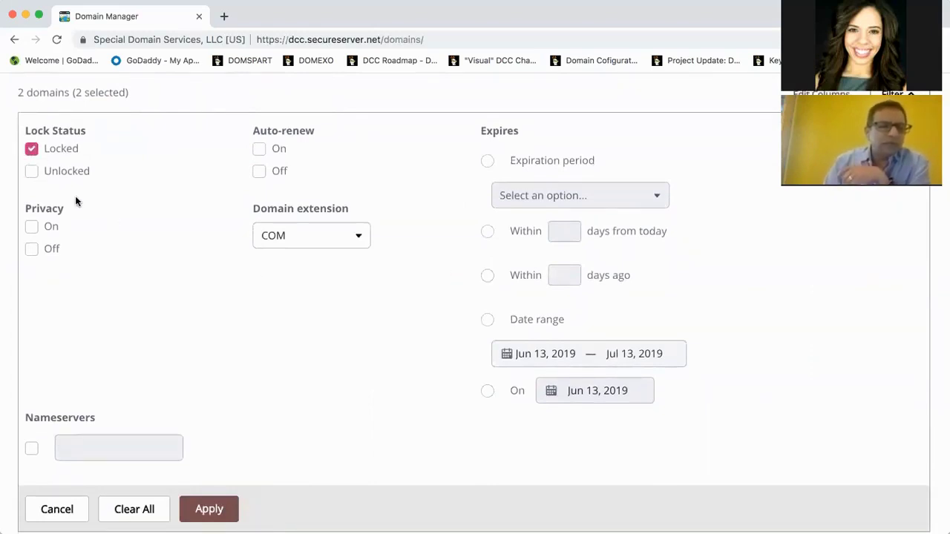
{"action": "scroll", "coordinate": [75, 201], "scroll_direction": "down", "scroll_amount": 3}
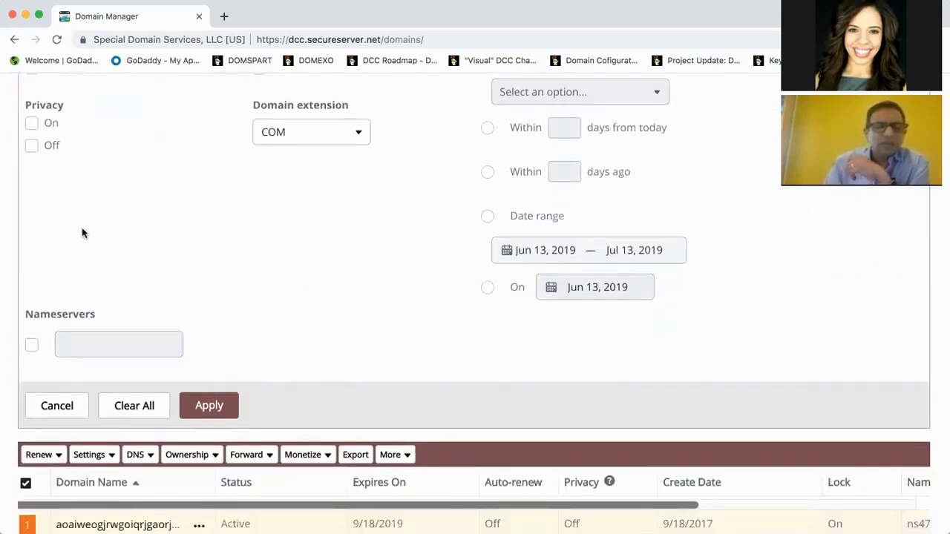
Apply the Locked lock status and COM domain extension filters to the domain list
{"action": "scroll", "coordinate": [188, 346], "scroll_direction": "up", "scroll_amount": 5}
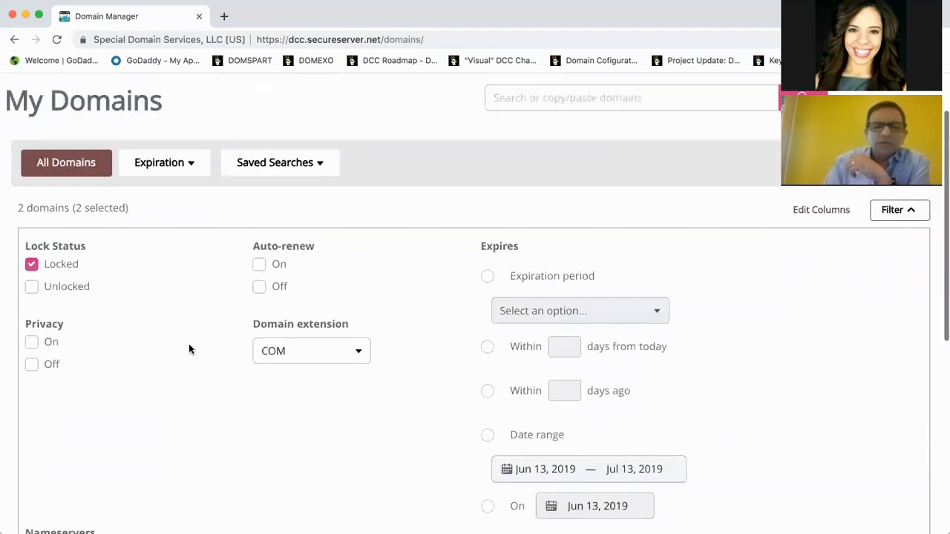
{"action": "scroll", "coordinate": [188, 346], "scroll_direction": "down", "scroll_amount": 3}
{"action": "scroll", "coordinate": [189, 349], "scroll_direction": "down", "scroll_amount": 2}
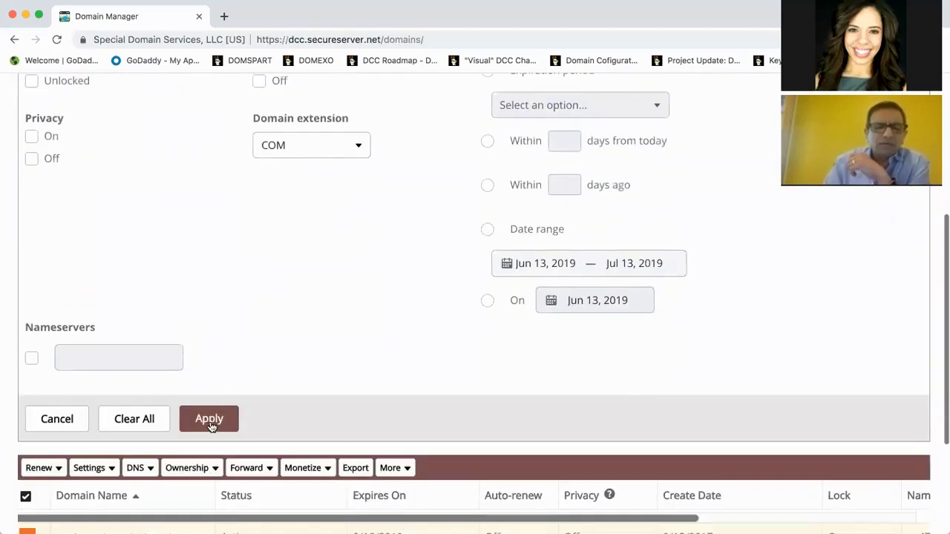
{"action": "left_click", "coordinate": [210, 420]}
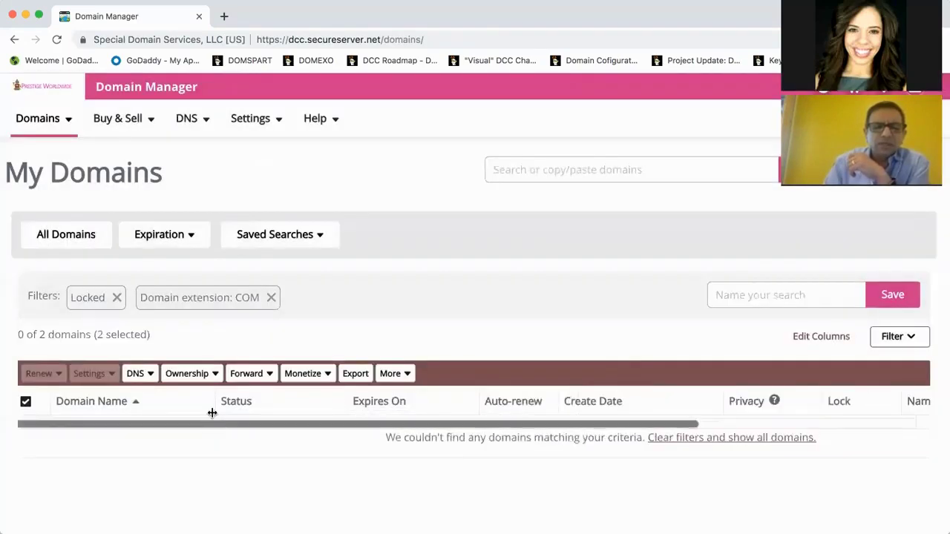
Save the current filter combination as a search named mysearch
{"action": "left_click", "coordinate": [735, 298]}
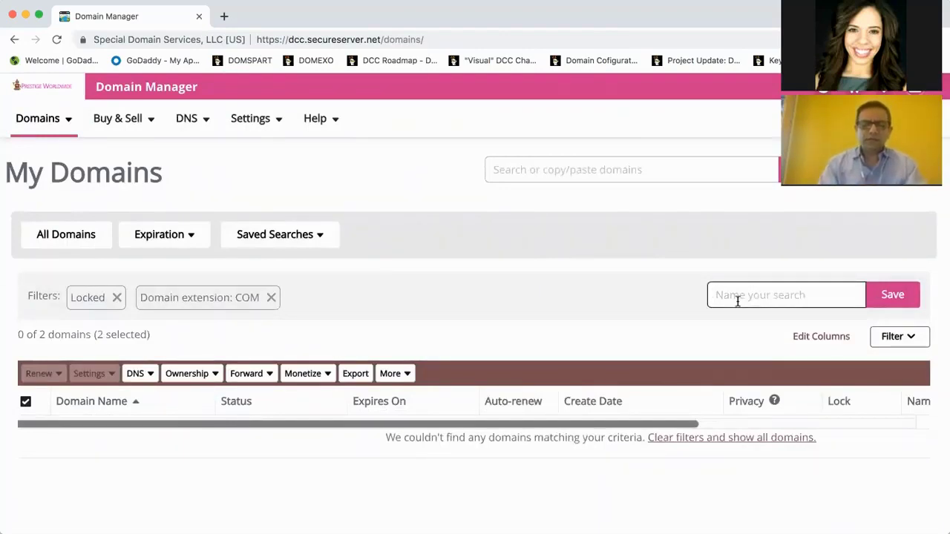
{"action": "type", "text": "mysearch"}
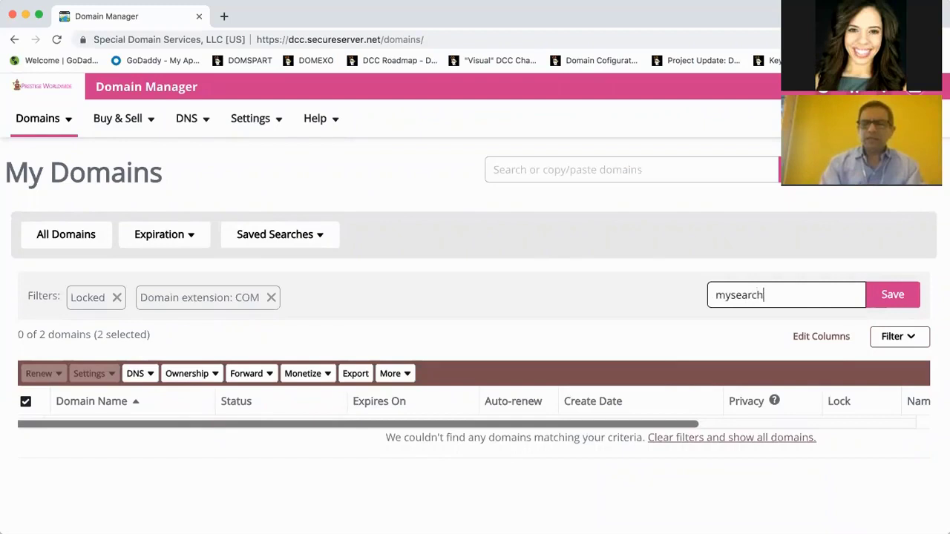
{"action": "left_click", "coordinate": [891, 297]}
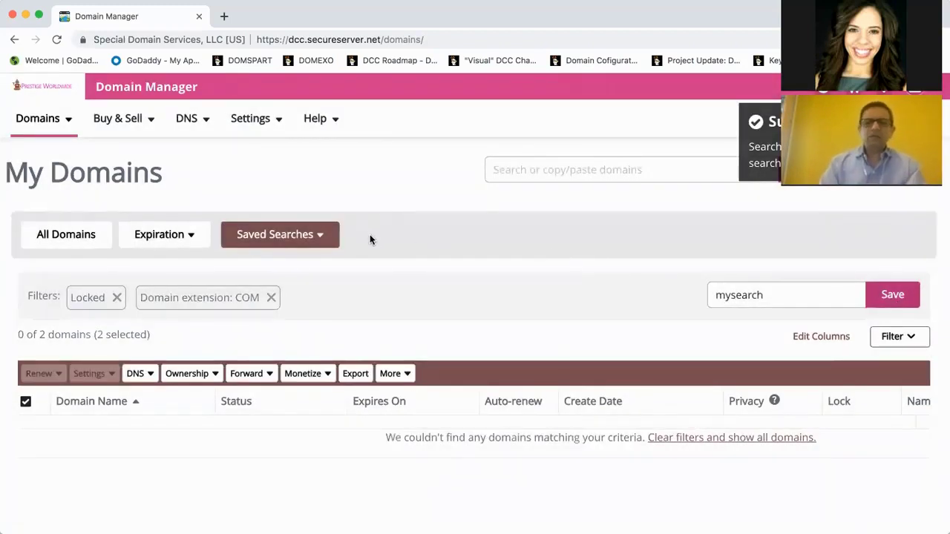
Load the saved search mysearch and remove its COM domain extension and Locked filters from the domain list
{"action": "left_click", "coordinate": [331, 238]}
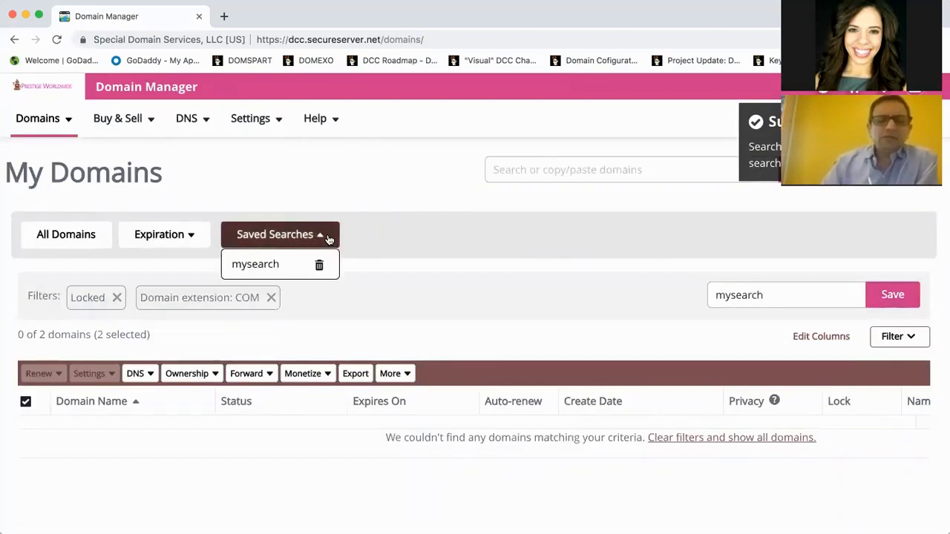
{"action": "left_click", "coordinate": [272, 269]}
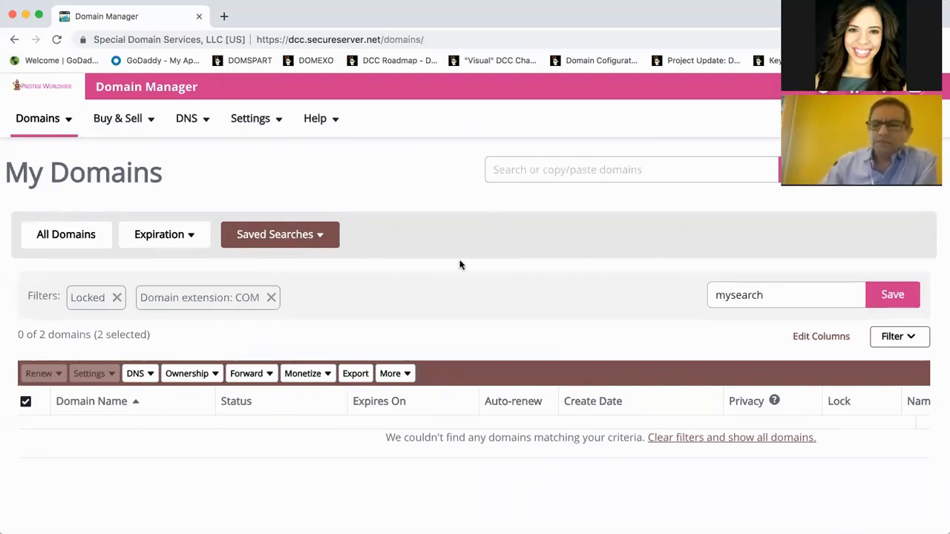
{"action": "left_click", "coordinate": [272, 297]}
{"action": "left_click", "coordinate": [117, 297]}
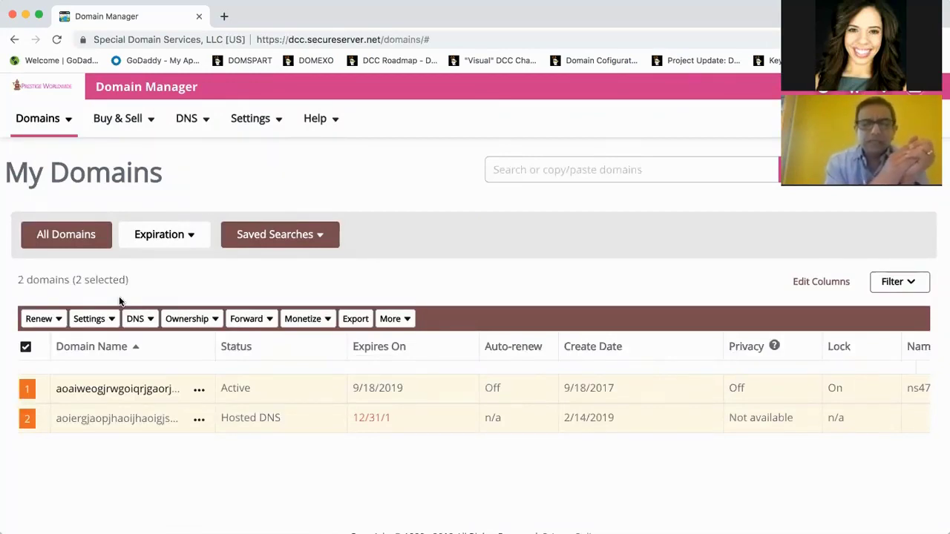
Review the contact information and additional settings of the first listed domain, and return to the domain list
{"action": "left_click", "coordinate": [118, 389]}
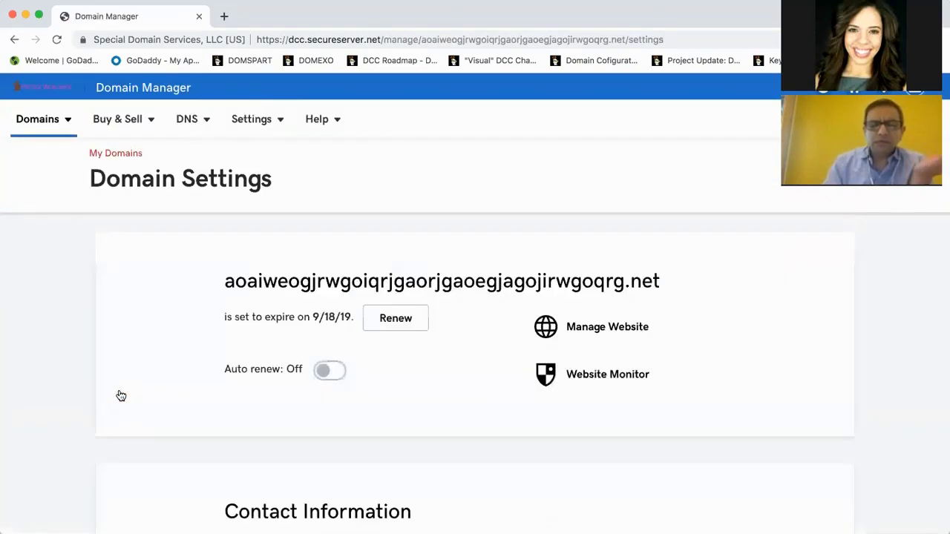
{"action": "scroll", "coordinate": [121, 396], "scroll_direction": "down", "scroll_amount": 10}
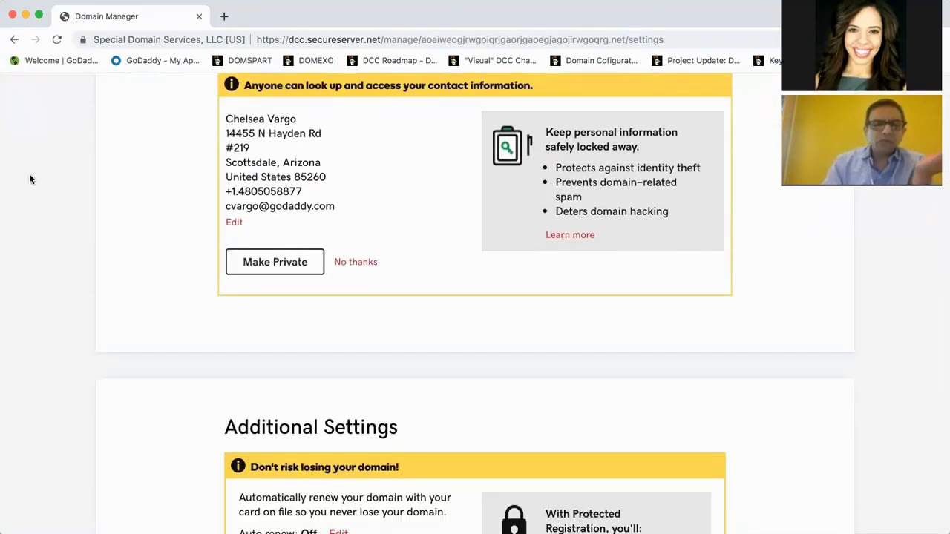
{"action": "left_click", "coordinate": [14, 39]}
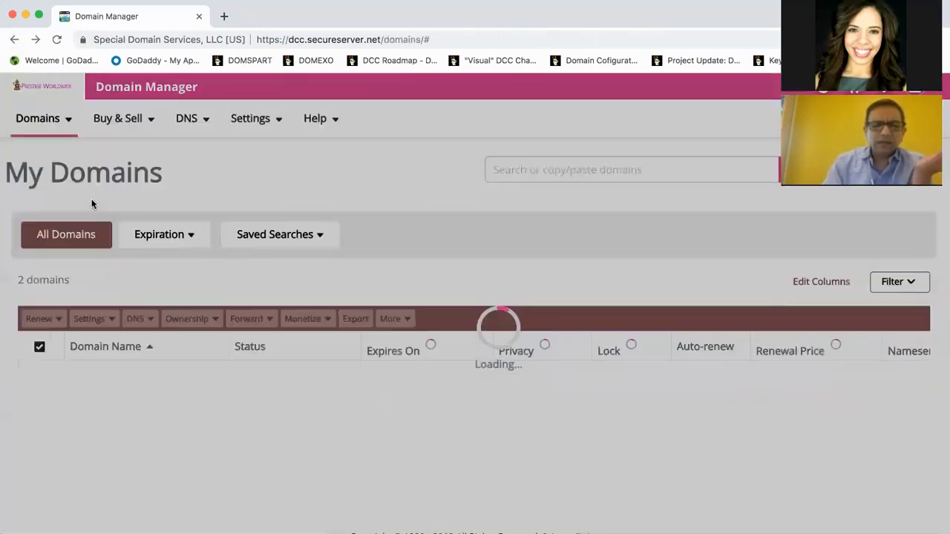